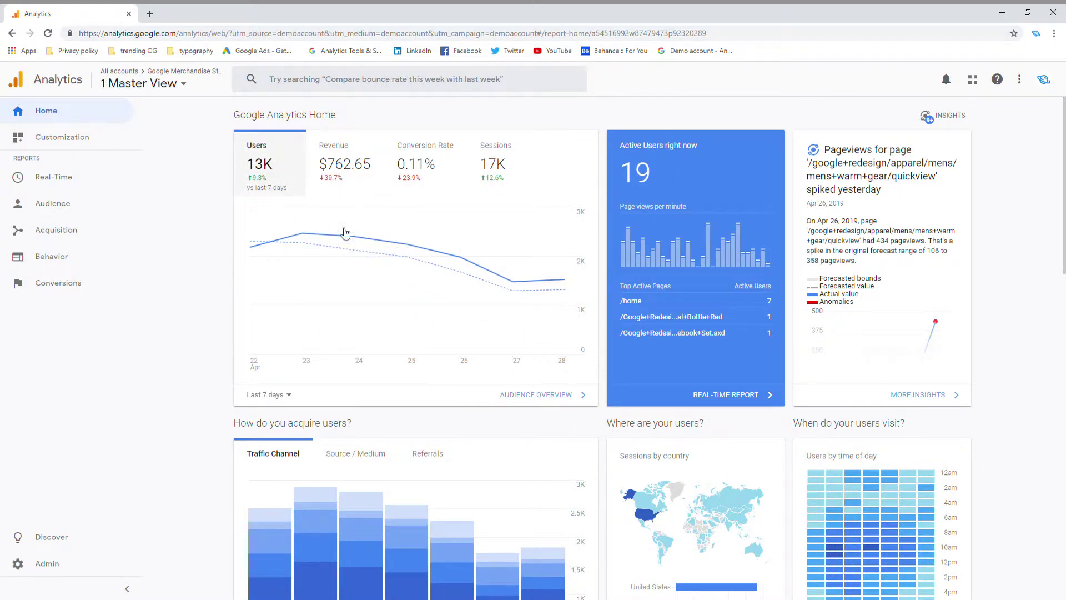
Open the Audience Overview report from the home page's Users card and review its metrics.
scroll(418, 354, "down", 2)
scroll(418, 354, "up", 2)
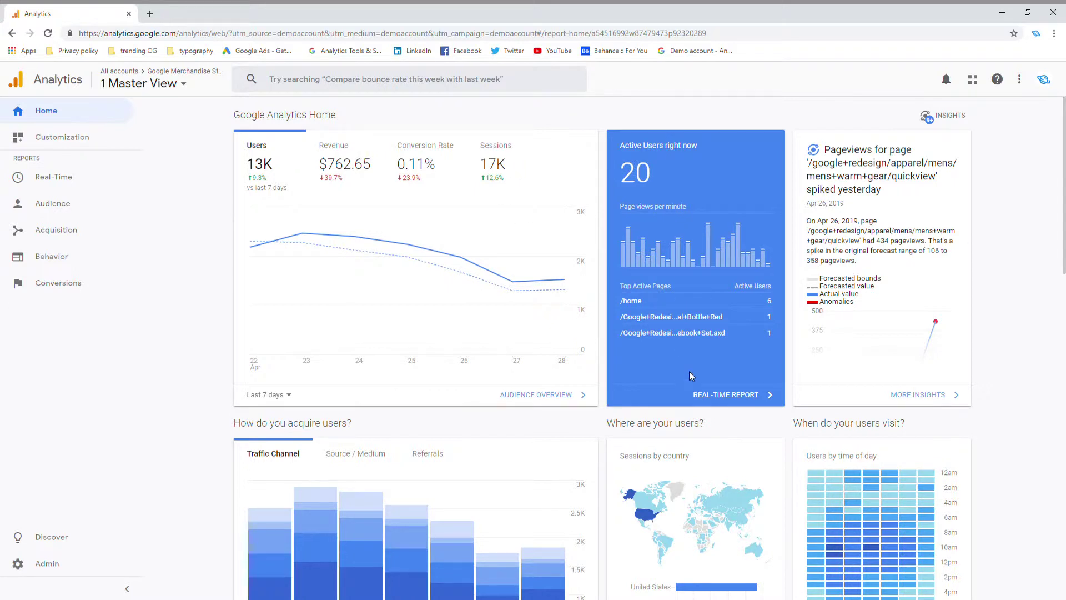
mouse_move(456, 333)
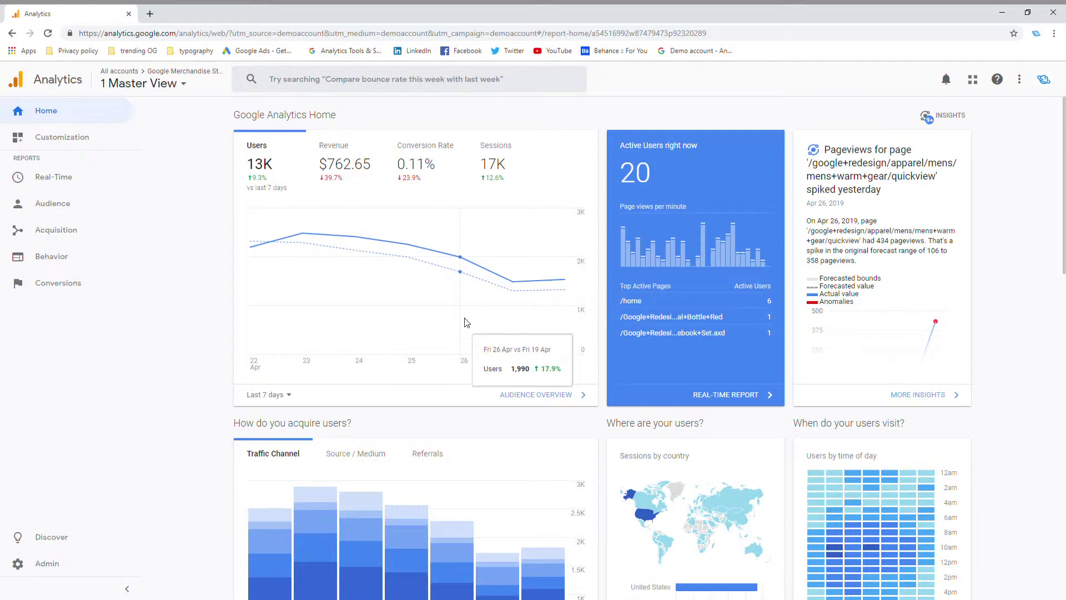
left_click(536, 396)
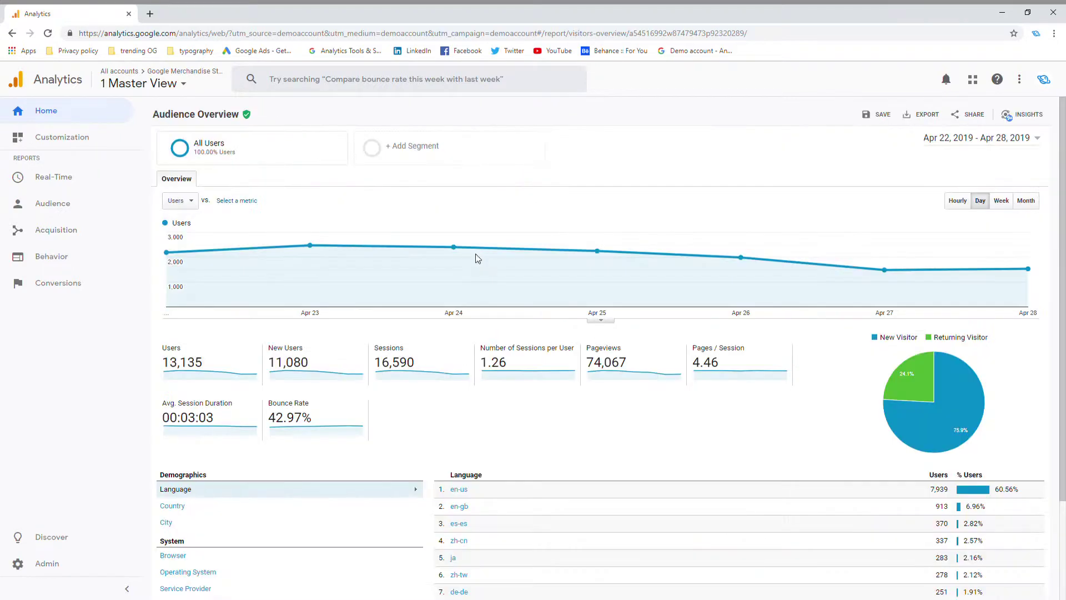
scroll(477, 258, "down", 2)
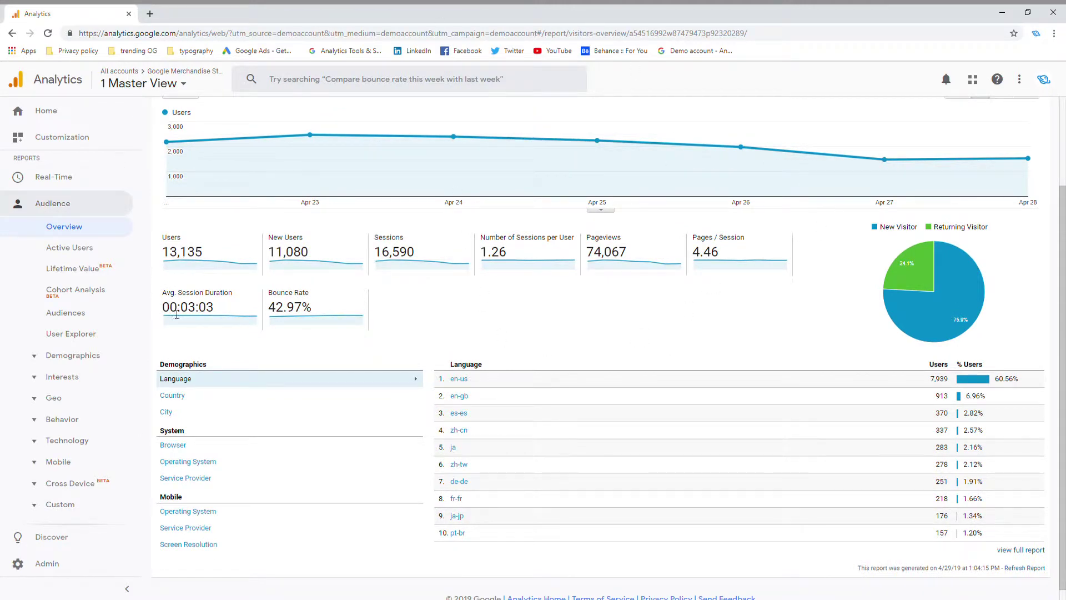
scroll(314, 420, "up", 2)
scroll(314, 420, "down", 1)
Break the overview's users down by country and by city, and switch back to the language breakdown.
left_click(190, 454)
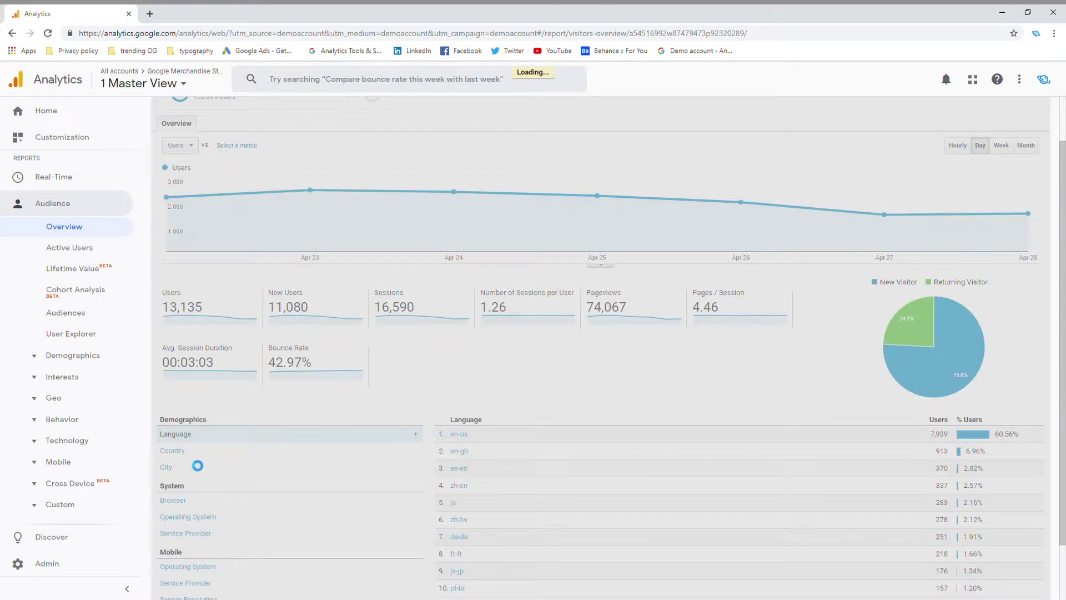
scroll(239, 433, "down", 1)
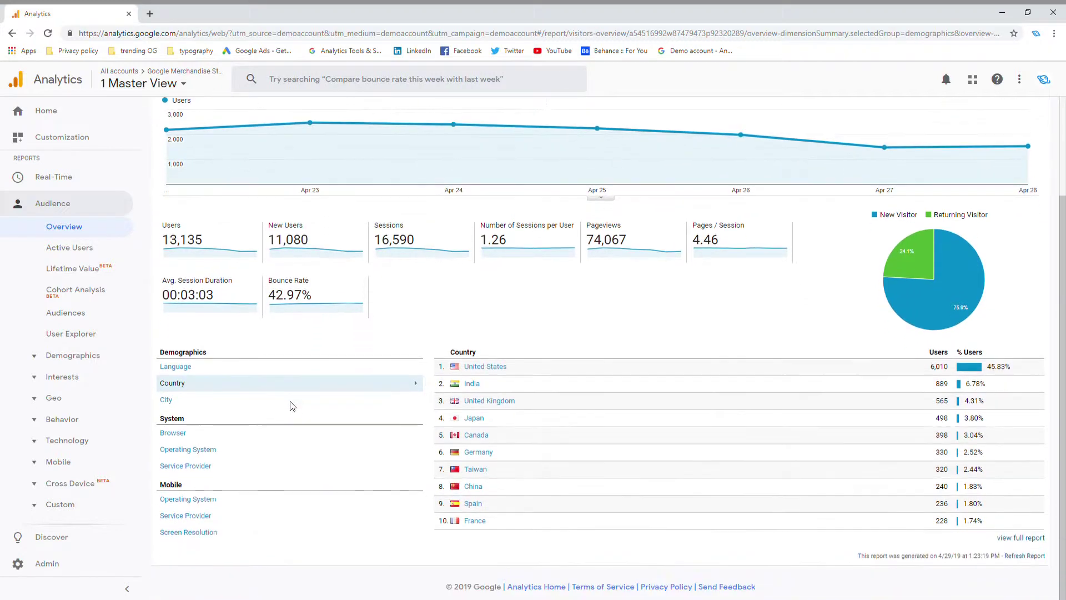
left_click(214, 401)
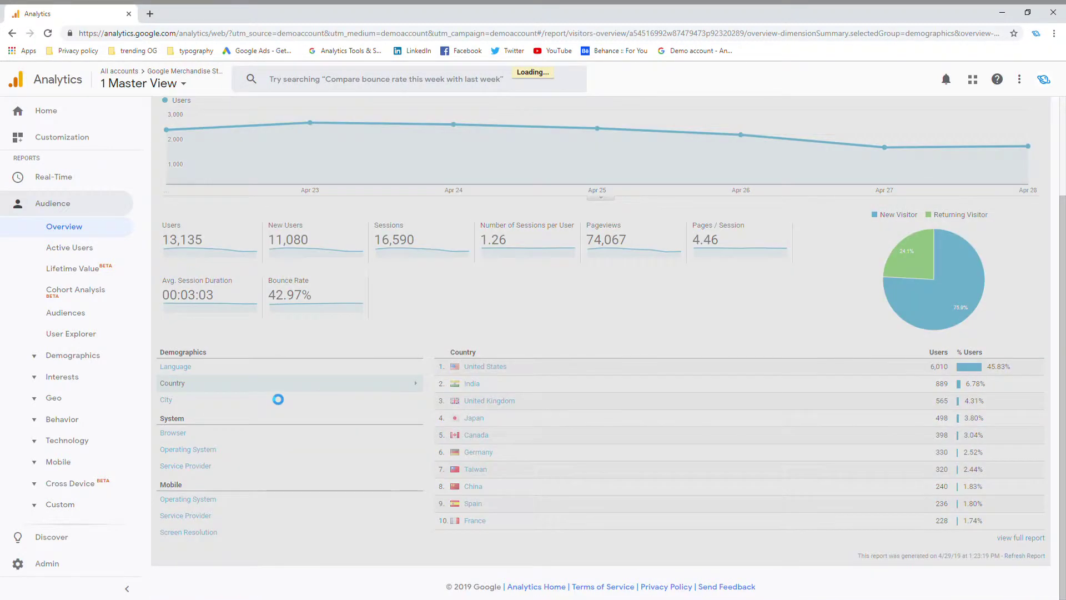
left_click(266, 371)
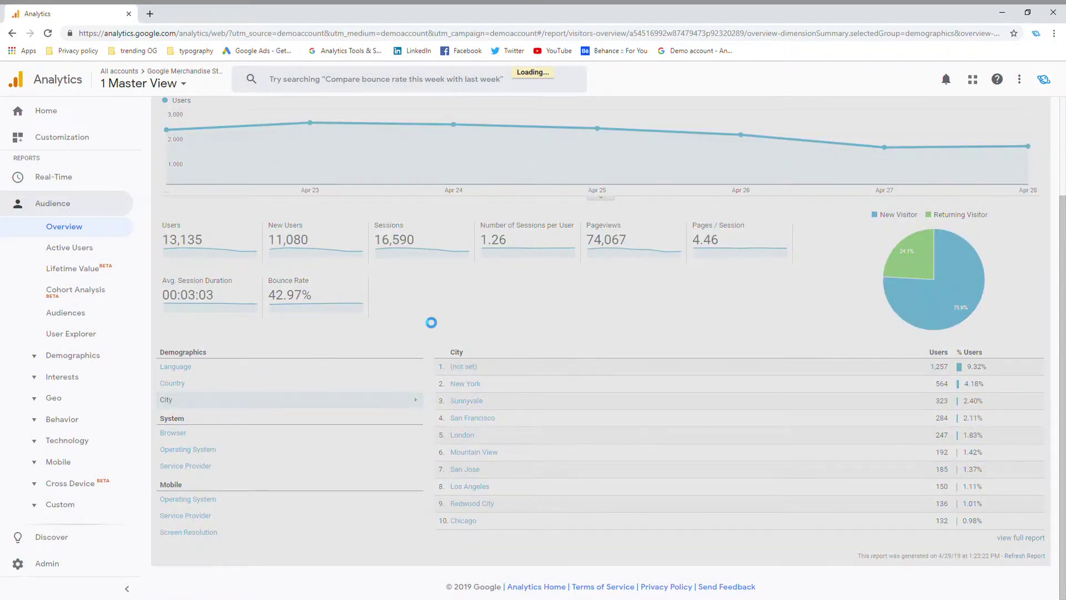
scroll(423, 314, "up", 2)
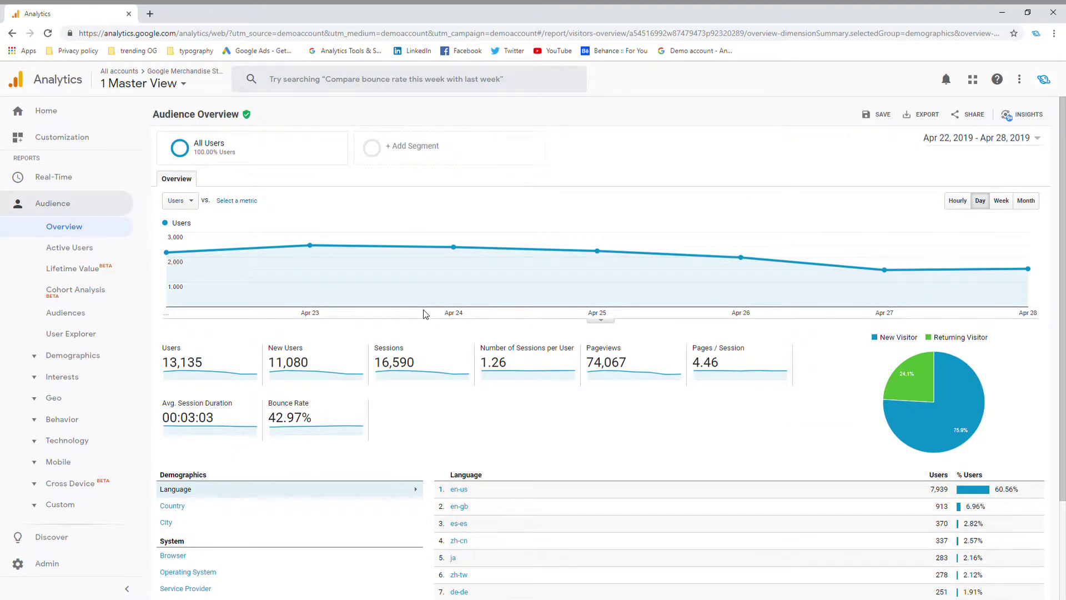
Return to the Analytics home page and examine the real-time, user acquisition, sessions by country and time-of-day cards.
left_click(69, 111)
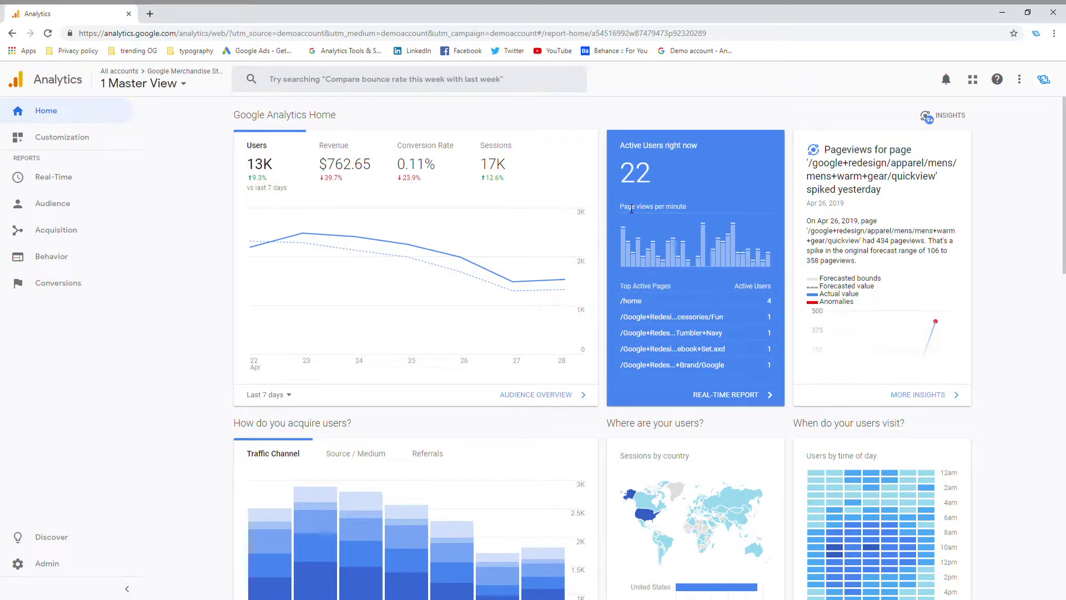
scroll(654, 252, "down", 1)
scroll(654, 253, "up", 1)
scroll(981, 192, "down", 4)
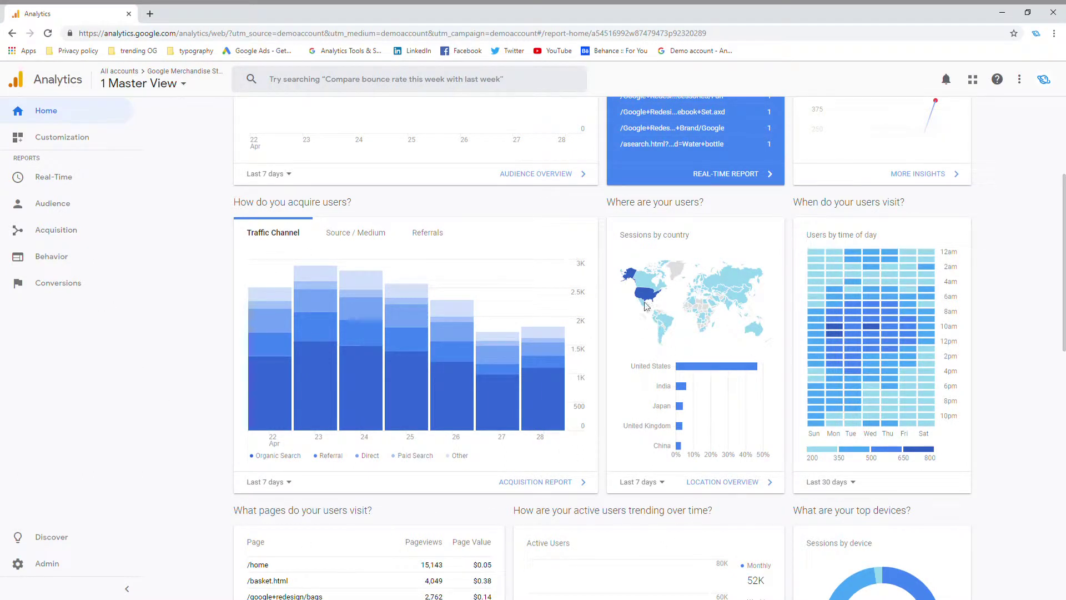
scroll(784, 520, "down", 2)
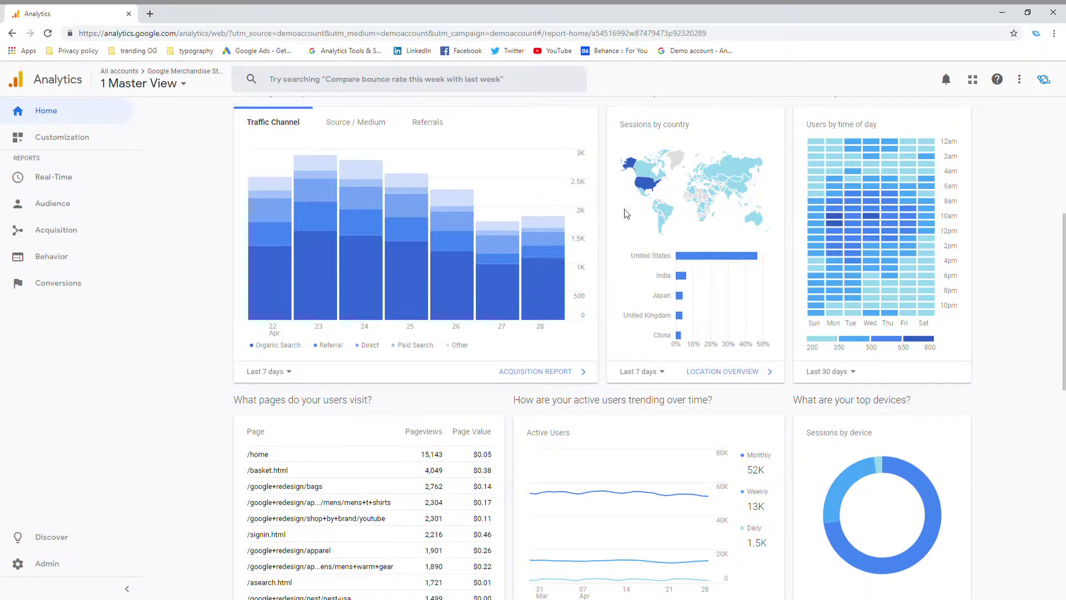
scroll(883, 322, "up", 1)
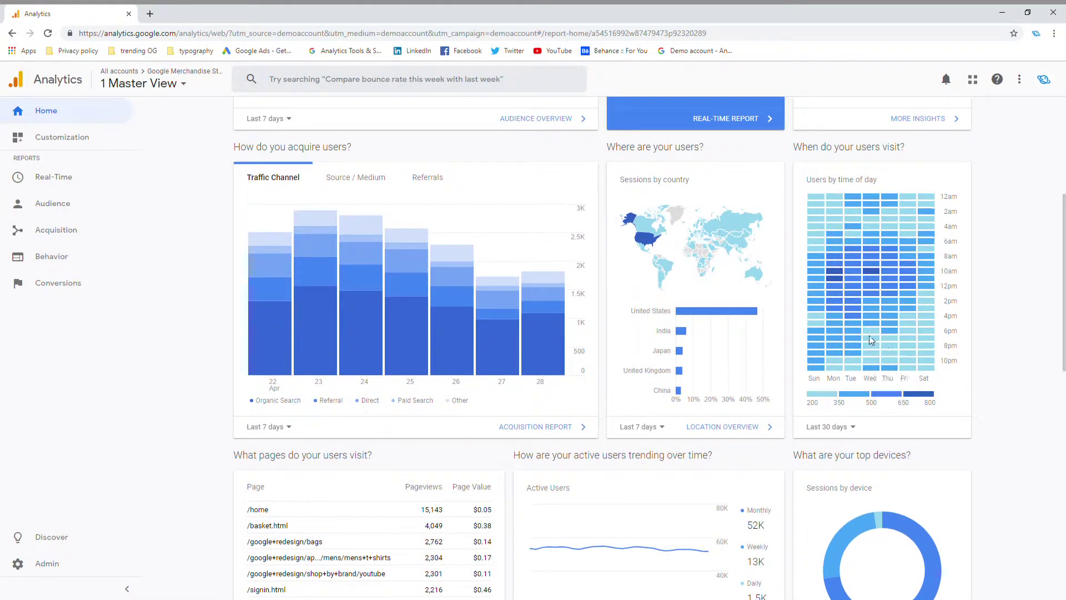
mouse_move(872, 233)
mouse_move(814, 355)
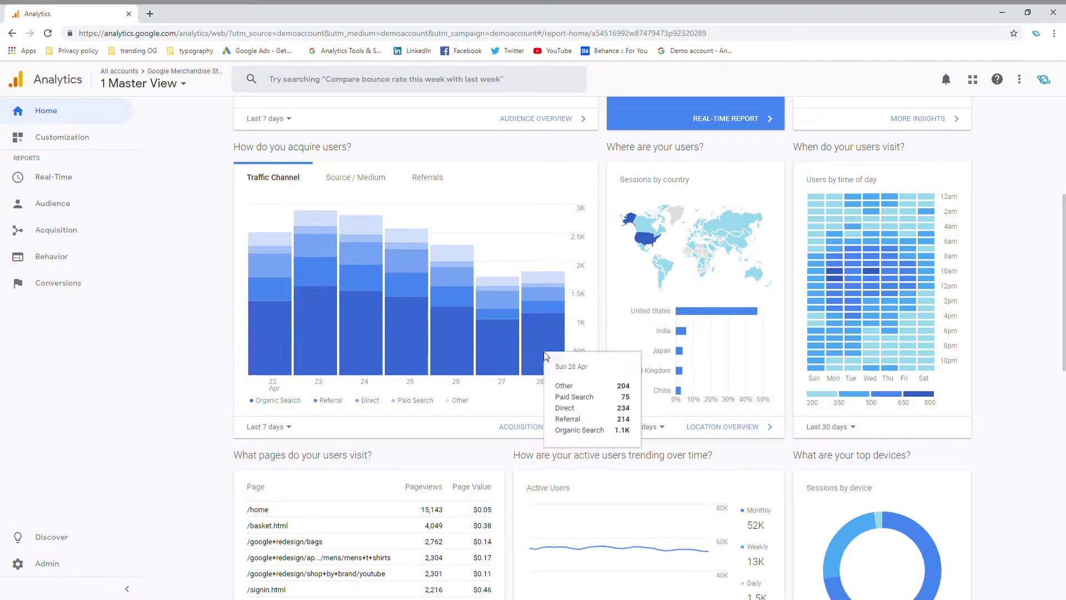
Examine the home page cards on visited pages, active user trends and sessions by device.
scroll(544, 356, "down", 1)
scroll(544, 356, "down", 1)
scroll(547, 363, "down", 2)
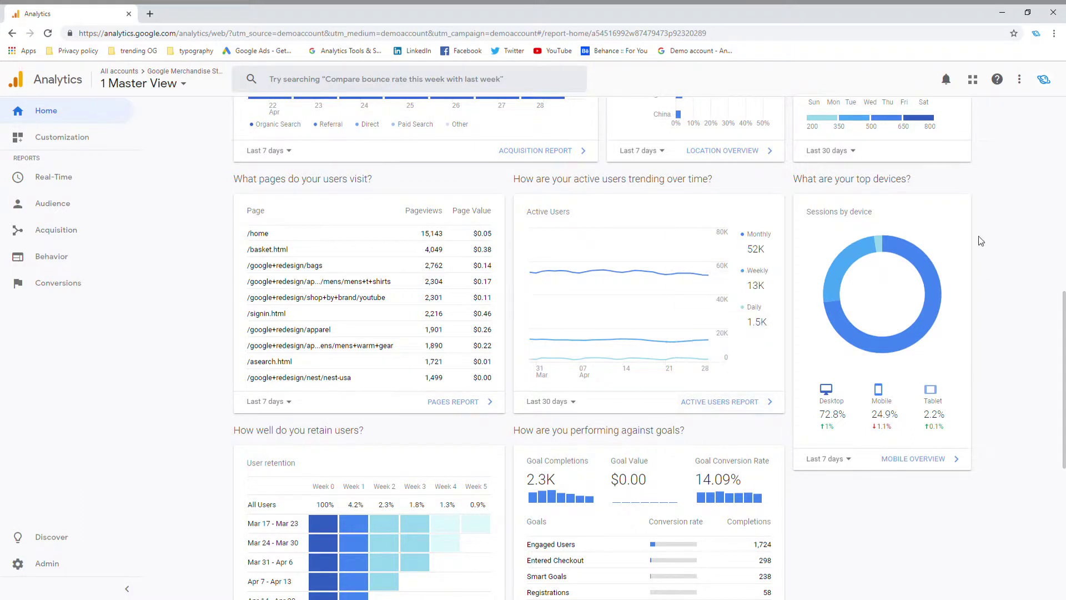
scroll(965, 383, "down", 1)
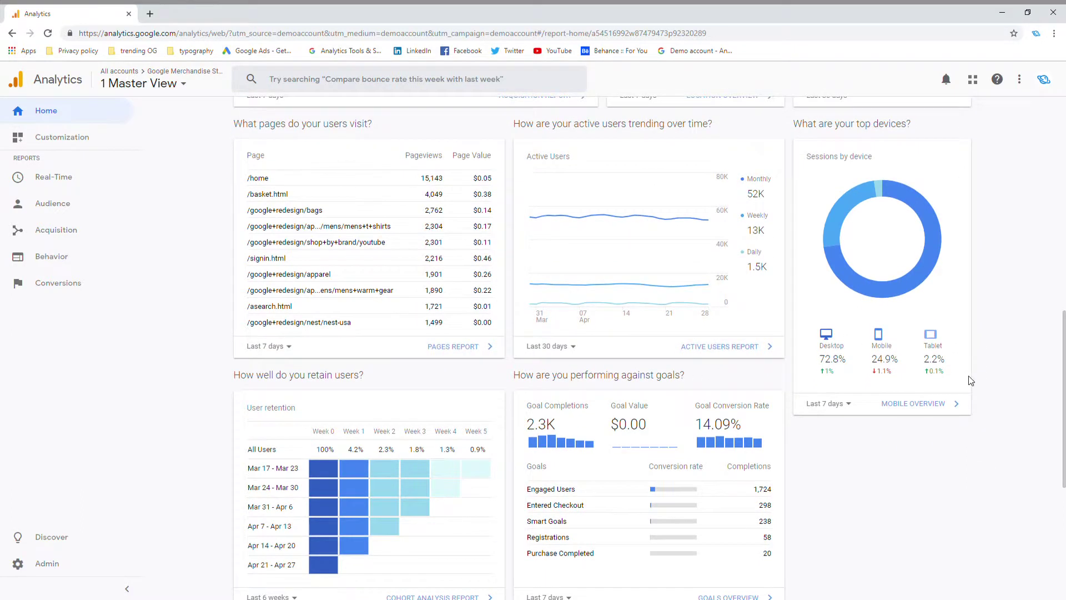
scroll(969, 380, "up", 1)
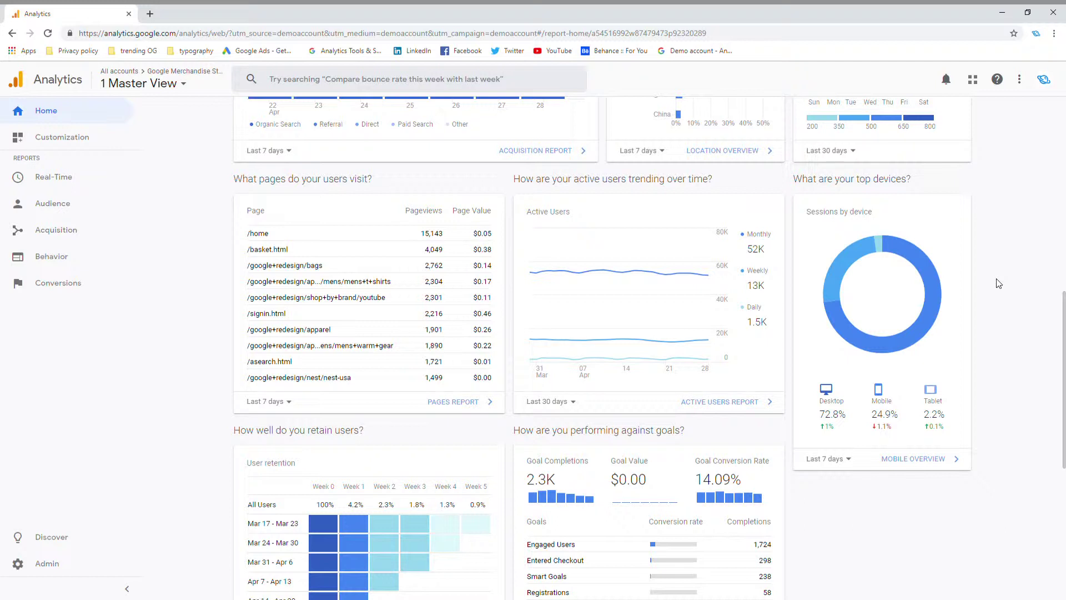
Examine the user retention and goal performance cards on the home page.
scroll(999, 283, "down", 5)
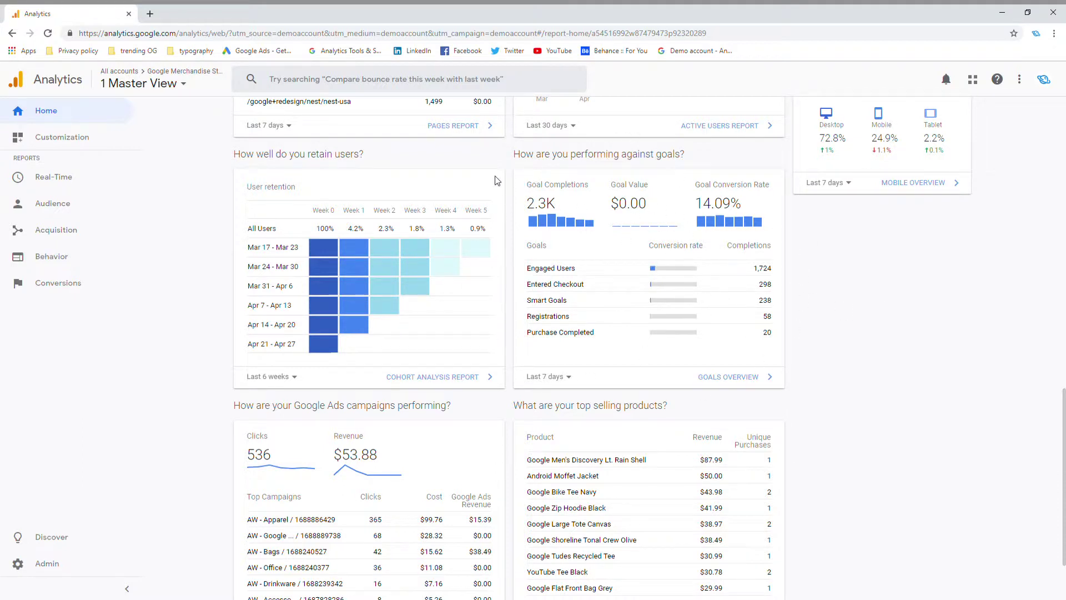
scroll(300, 468, "down", 1)
scroll(300, 467, "down", 2)
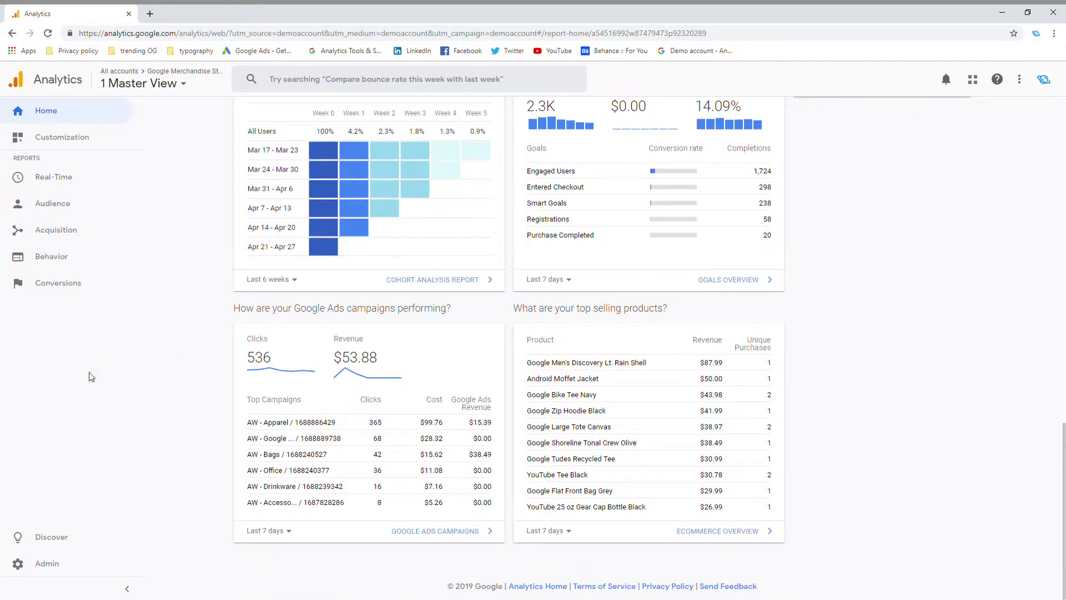
scroll(360, 468, "up", 3)
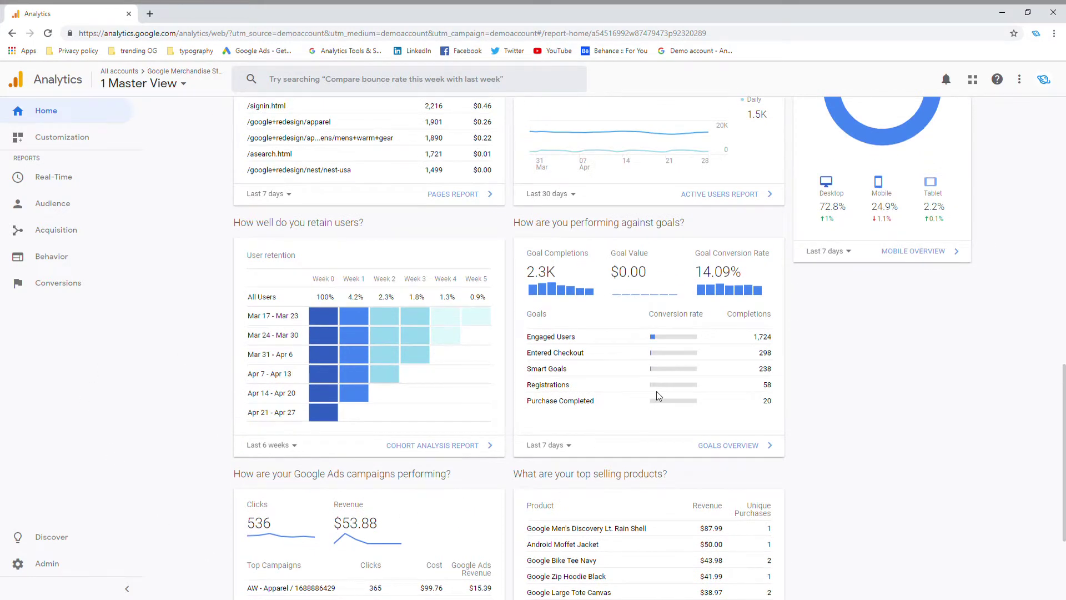
scroll(663, 397, "up", 1)
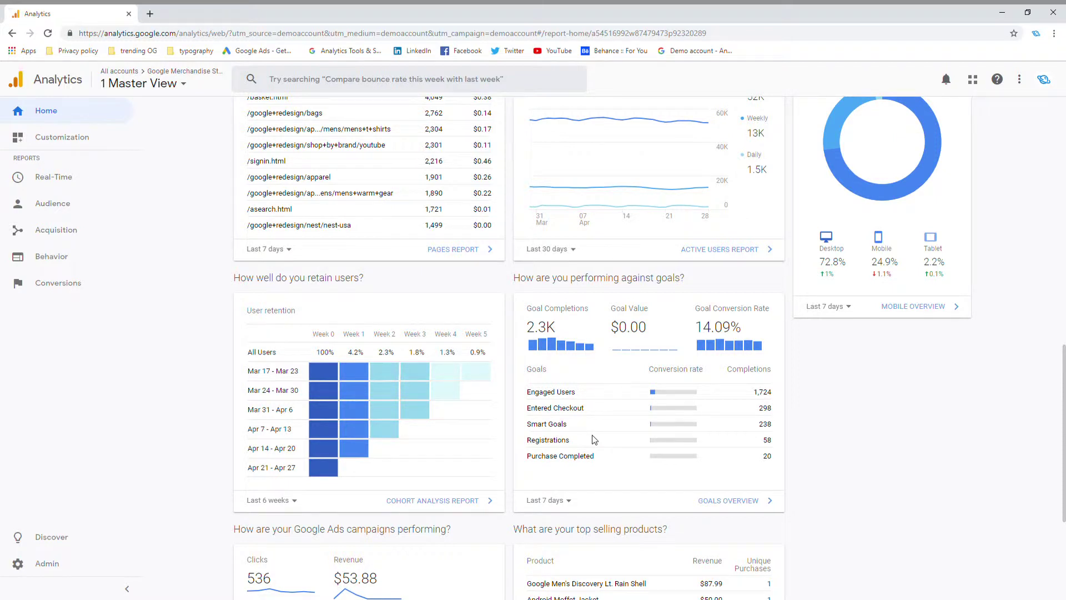
scroll(594, 440, "down", 2)
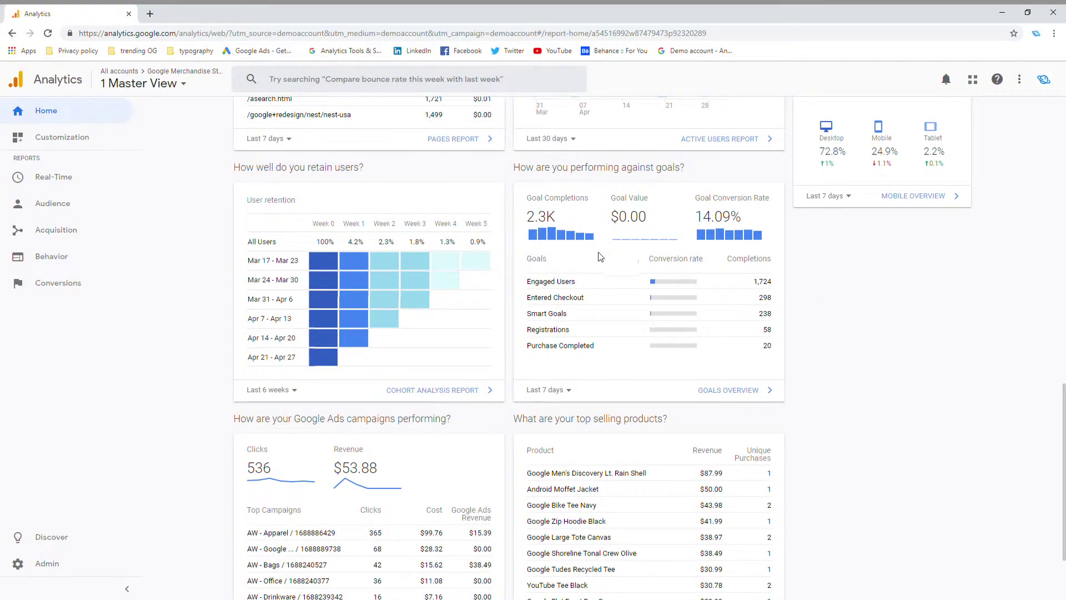
scroll(582, 369, "up", 1)
scroll(551, 308, "down", 1)
scroll(552, 311, "up", 1)
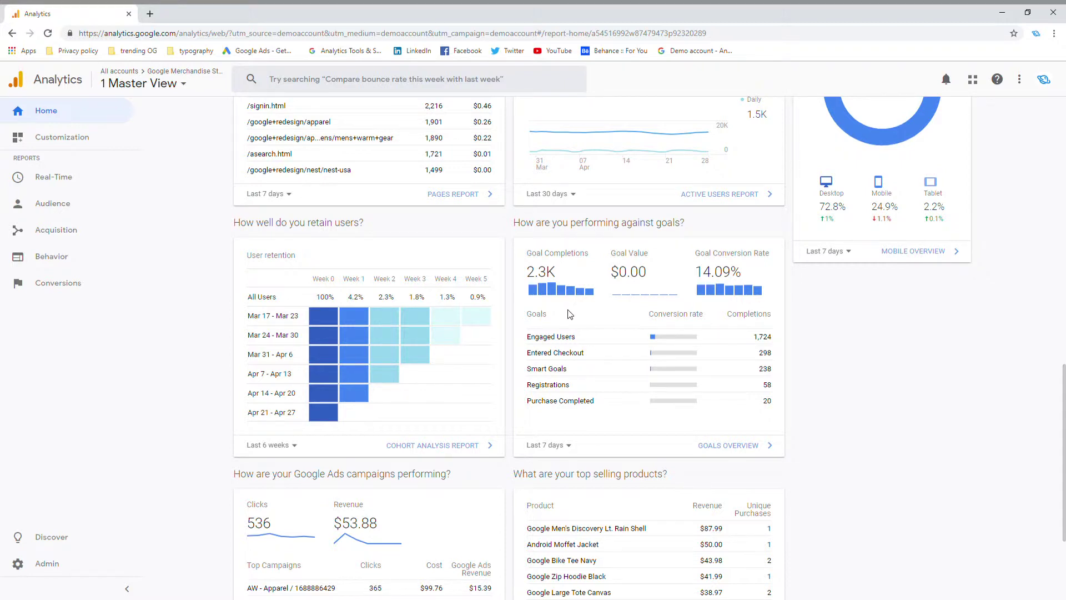
Highlight the heading "How are your Google Ads campaigns performing?", review the campaign figures below it and clear the selection.
scroll(548, 322, "down", 3)
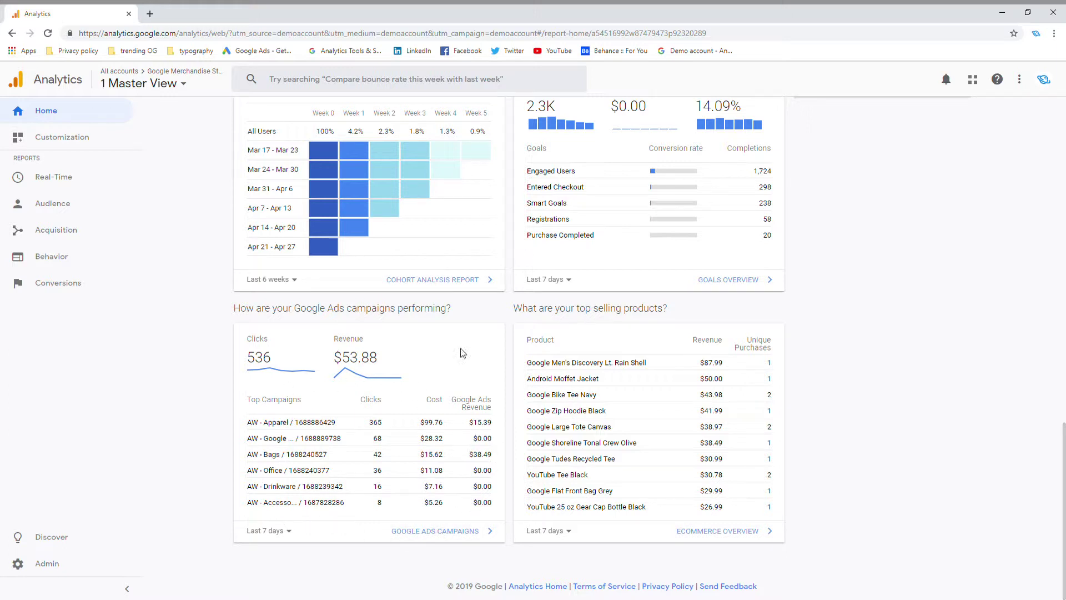
left_click_drag(231, 309, 466, 310)
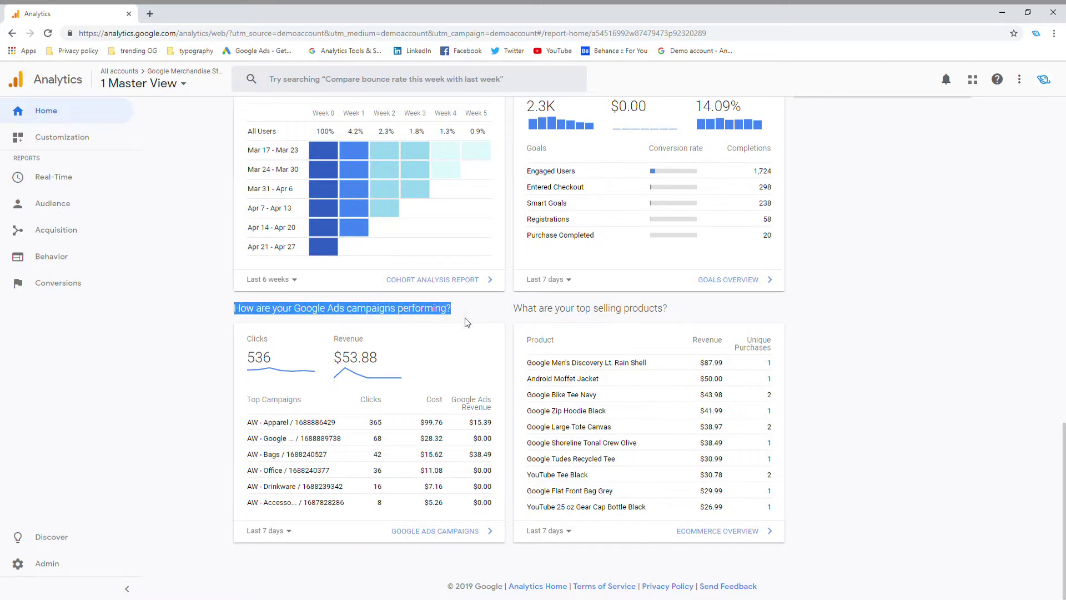
left_click(371, 434)
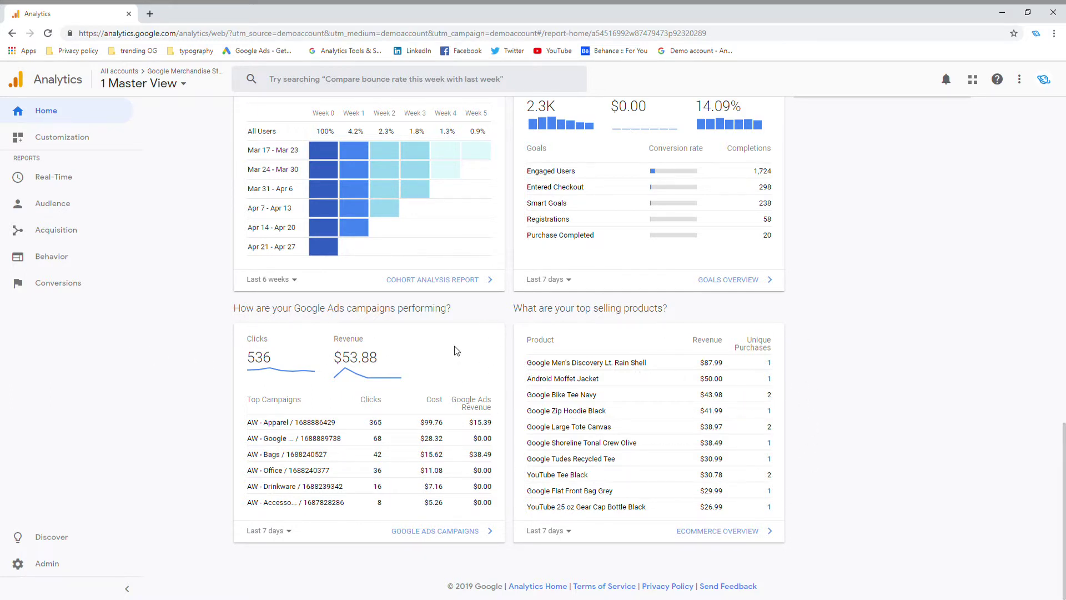
scroll(661, 307, "up", 3)
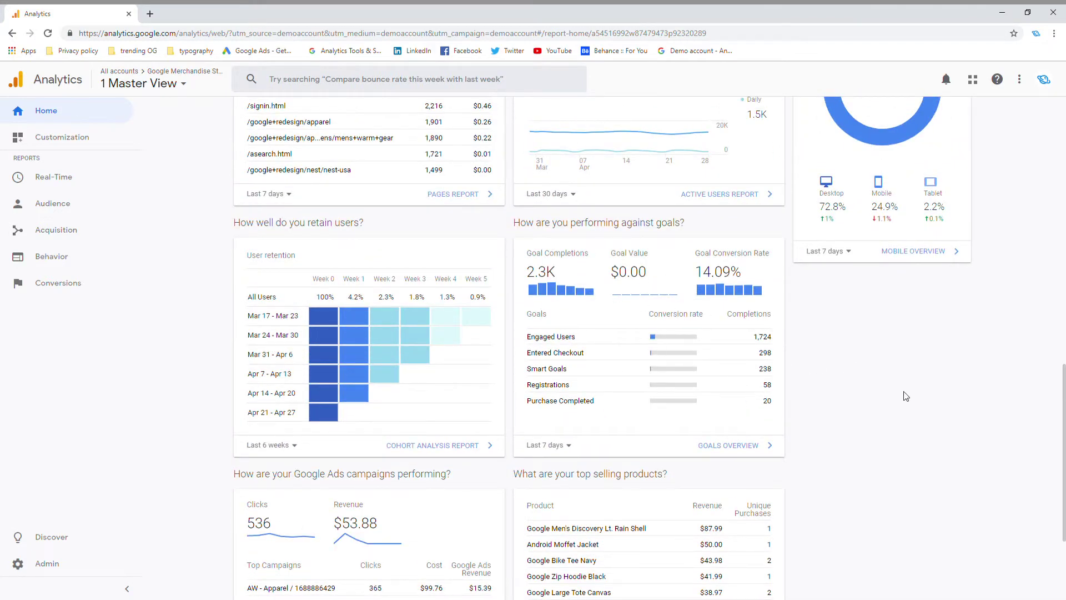
scroll(906, 396, "up", 3)
scroll(880, 410, "down", 6)
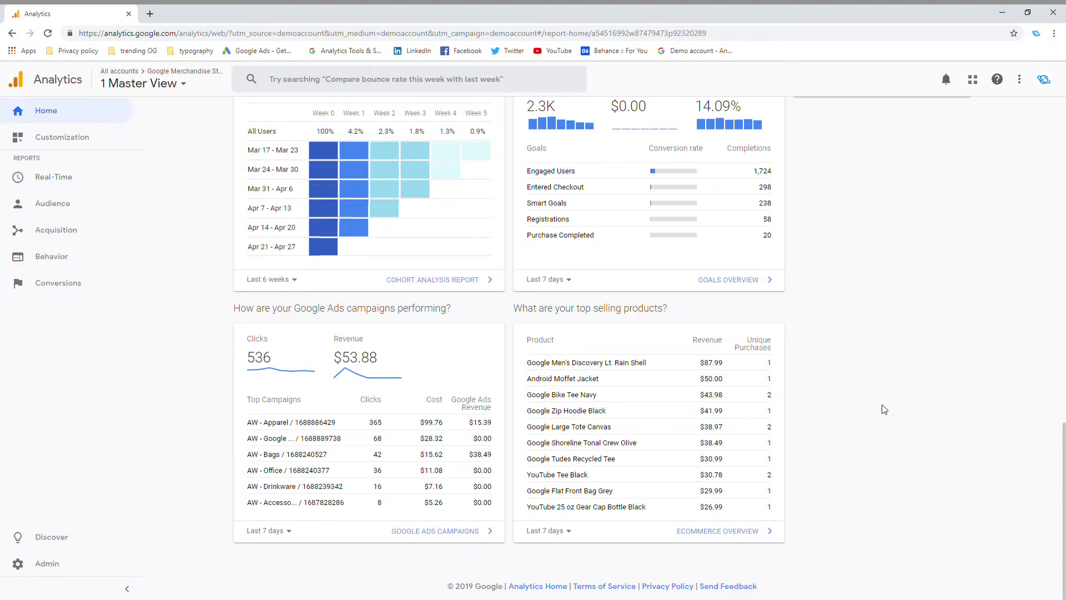
scroll(865, 414, "up", 5)
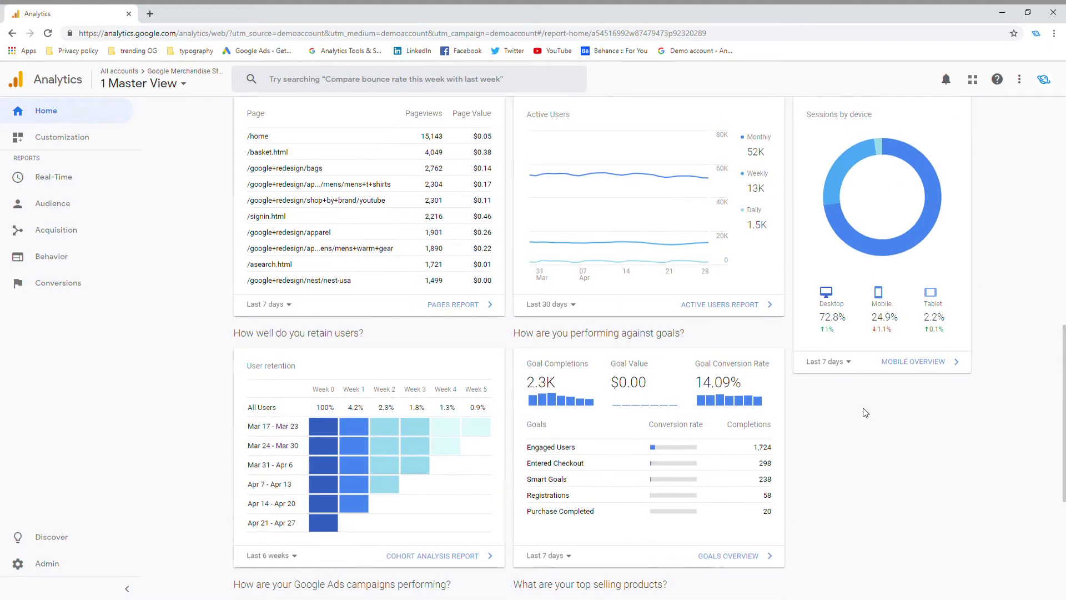
scroll(866, 417, "down", 5)
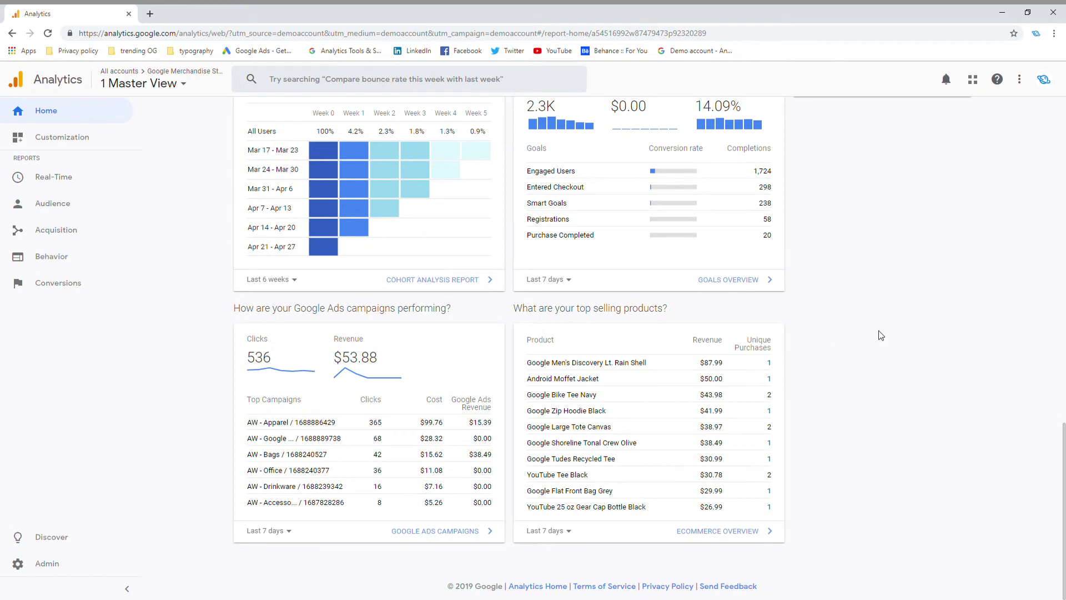
scroll(880, 335, "up", 3)
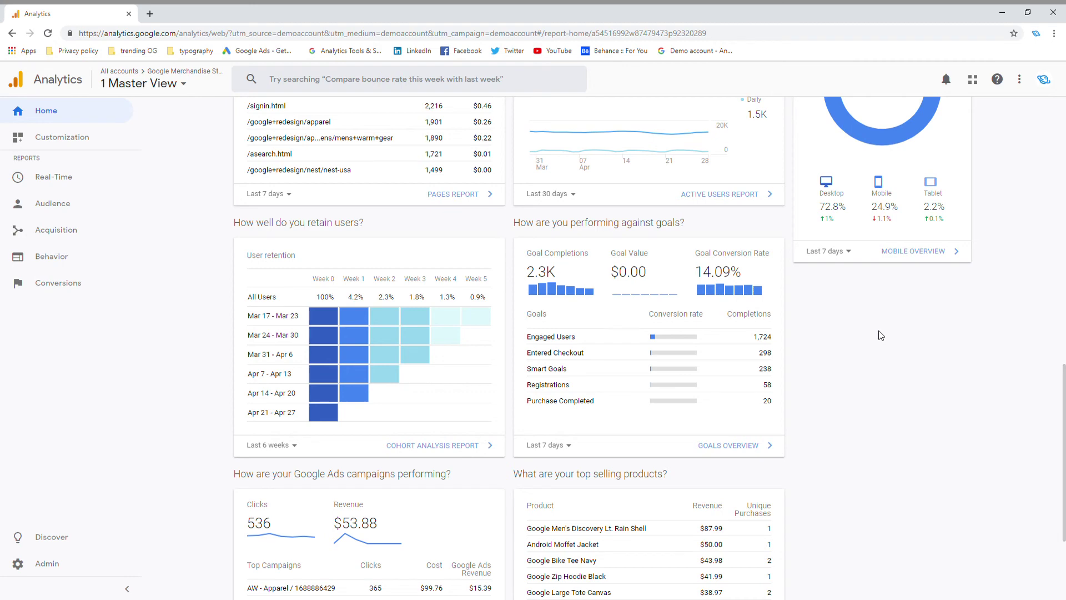
scroll(829, 383, "down", 3)
scroll(849, 358, "up", 4)
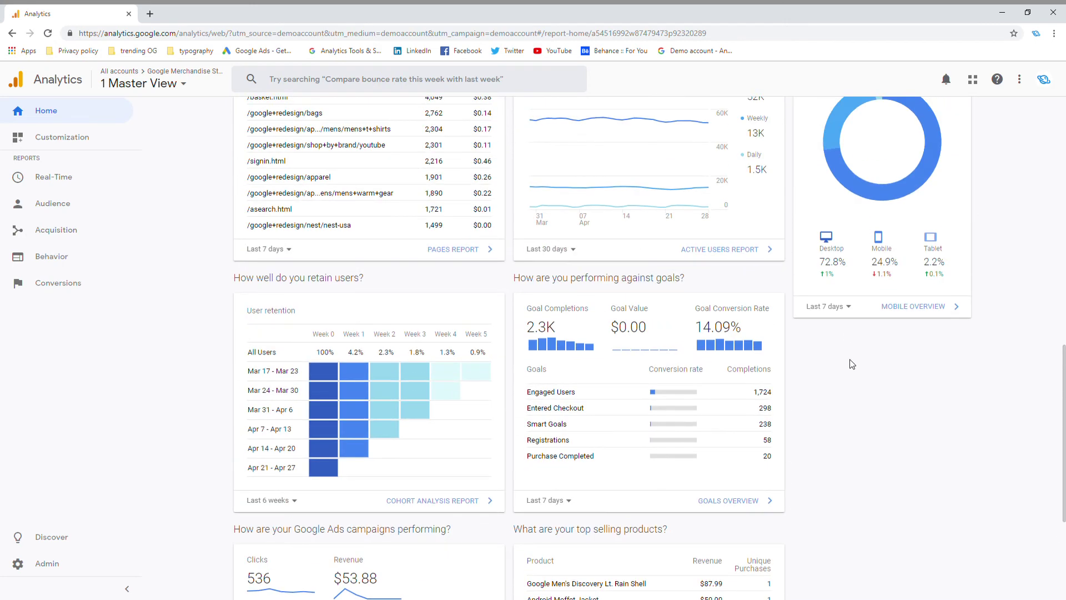